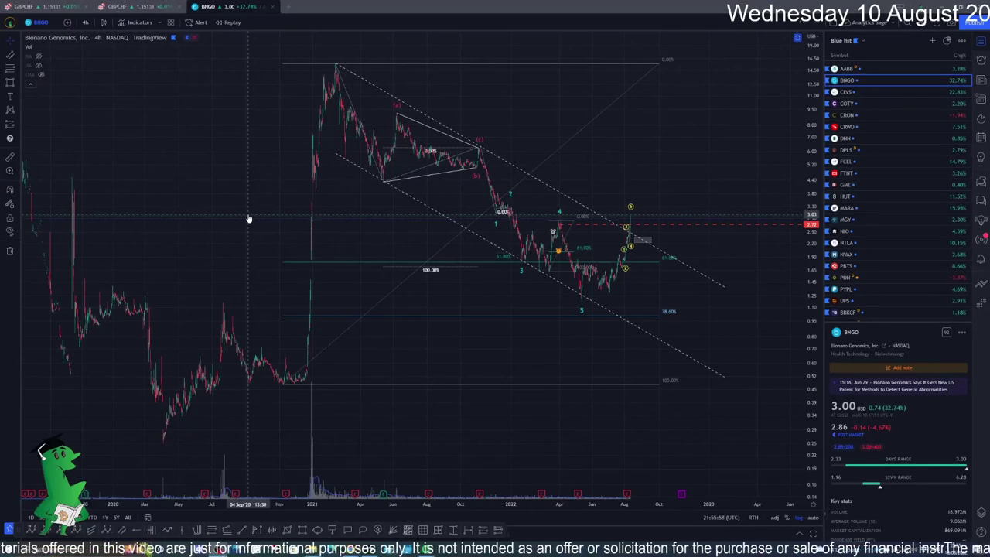
# Step: Annotate waves 1 to 4 freehand from the 2020 low and sketch a rising projection arrow from the latest price, clearing the ink to finish
pyautogui.scroll(-2, 440, 304)
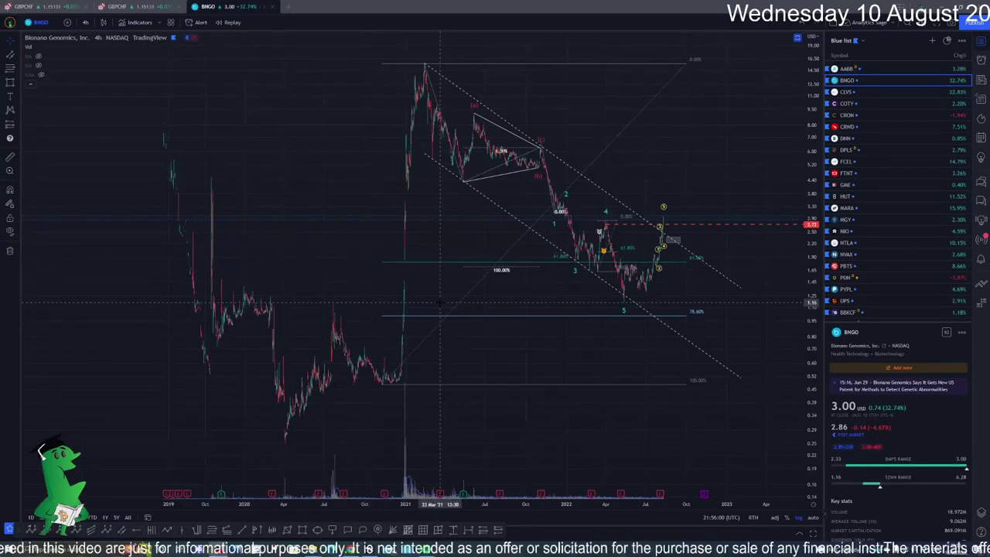
pyautogui.moveTo(811, 297); pyautogui.dragTo(811, 303)
pyautogui.click(819, 549)
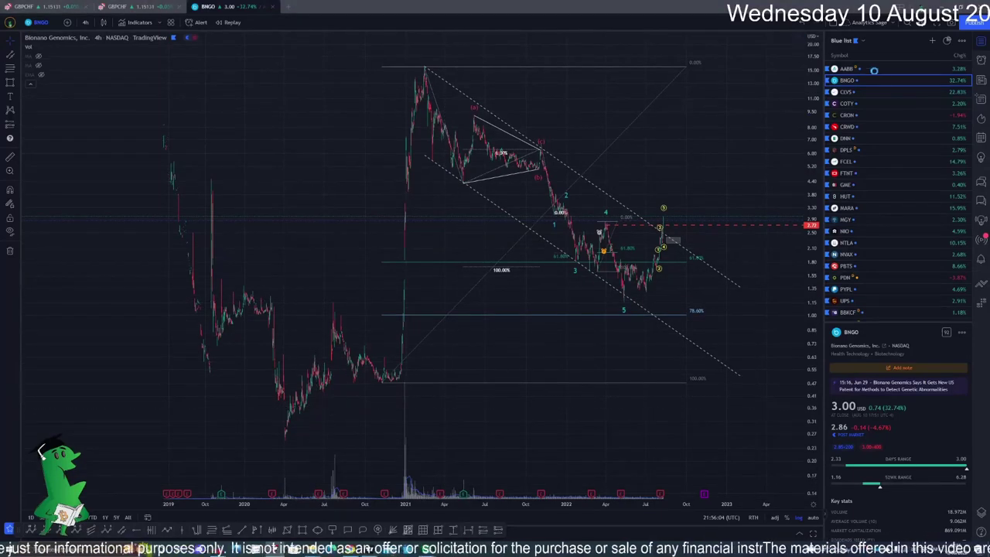
pyautogui.moveTo(286, 435); pyautogui.dragTo(329, 295)
pyautogui.moveTo(369, 384); pyautogui.dragTo(398, 396)
pyautogui.moveTo(416, 48)
pyautogui.mouseDown()
pyautogui.moveTo(436, 56)
pyautogui.moveTo(428, 67)
pyautogui.mouseUp()
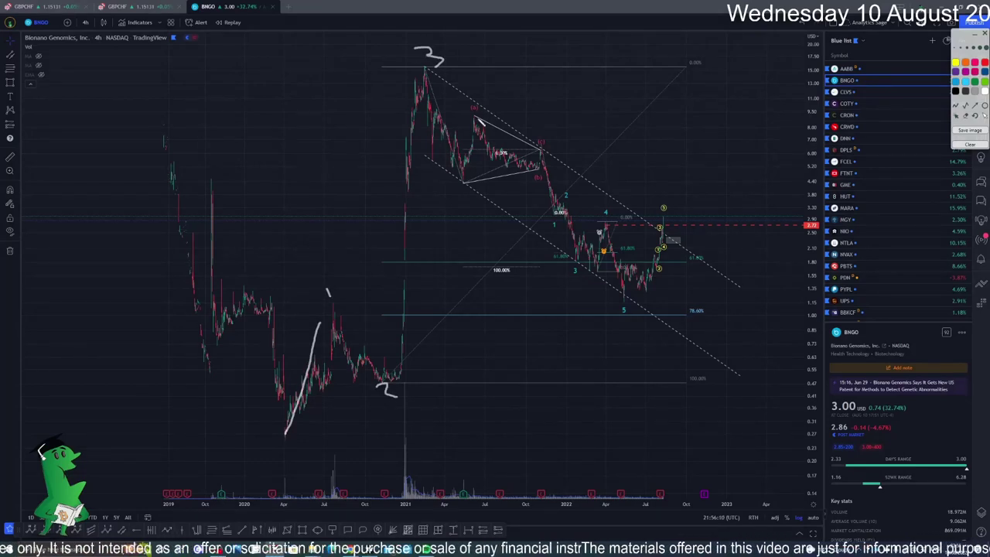
pyautogui.moveTo(630, 328); pyautogui.dragTo(633, 339)
pyautogui.moveTo(672, 249)
pyautogui.mouseDown()
pyautogui.moveTo(728, 91)
pyautogui.moveTo(741, 96)
pyautogui.mouseUp()
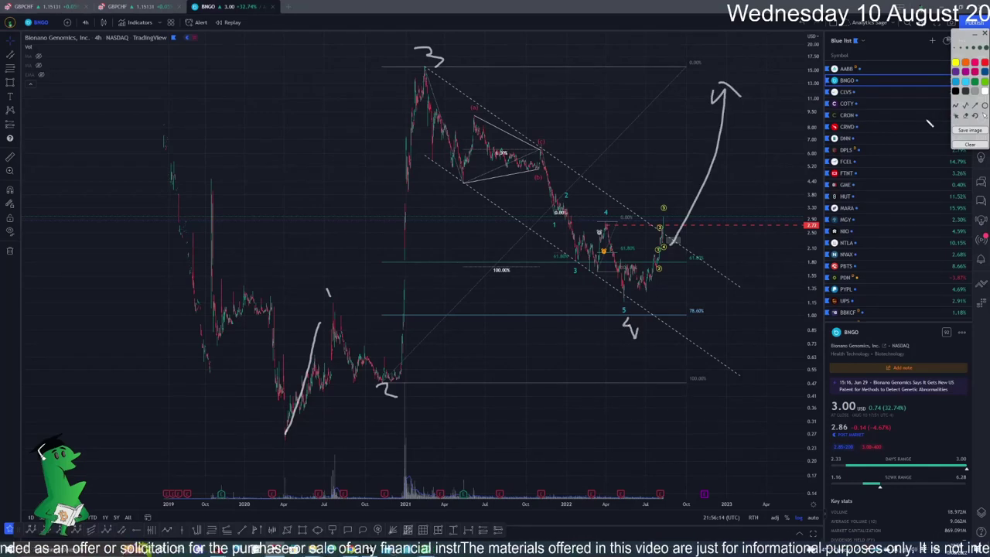
pyautogui.click(978, 145)
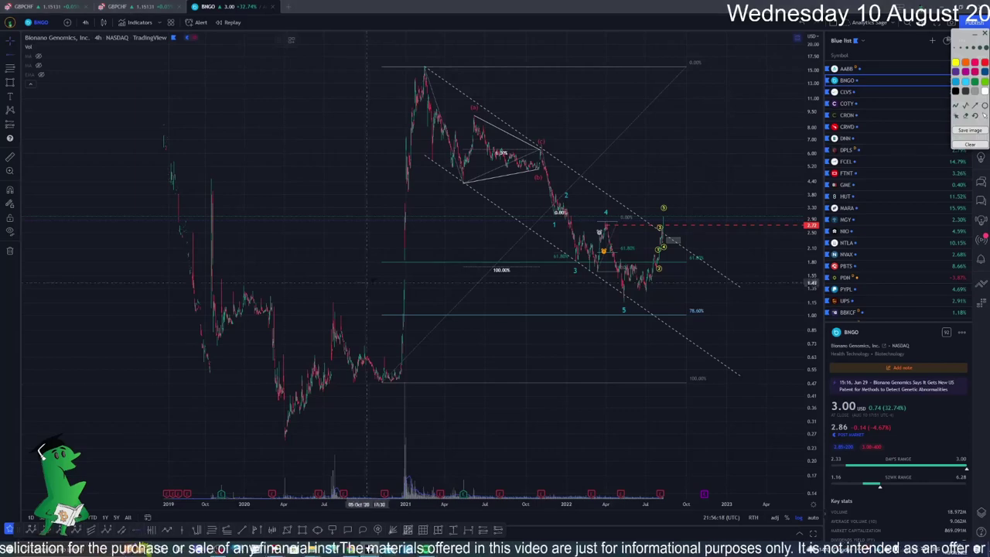
# Step: Place a horizontal line at 1.16 on the July 2020 high and compare it with the wave 5 low
pyautogui.click(332, 302)
pyautogui.moveTo(811, 398); pyautogui.dragTo(809, 147)
pyautogui.scroll(1, 679, 287)
pyautogui.moveTo(680, 425); pyautogui.dragTo(684, 338)
pyautogui.scroll(8, 684, 338)
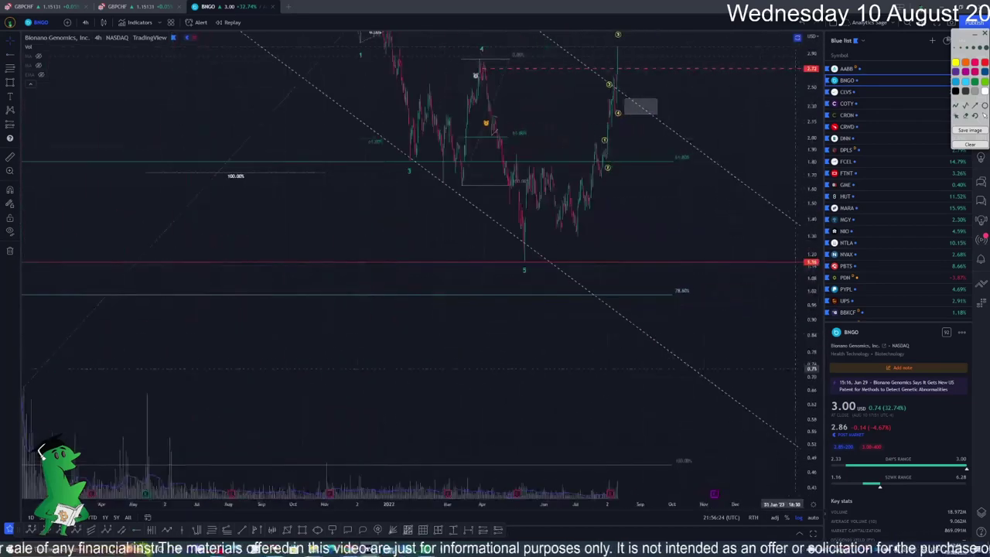
pyautogui.moveTo(809, 389); pyautogui.dragTo(811, 119)
pyautogui.moveTo(811, 356); pyautogui.dragTo(809, 278)
pyautogui.moveTo(506, 194); pyautogui.dragTo(546, 315)
pyautogui.scroll(10, 532, 304)
# Step: Restore the RSI pane and inspect the wave 5 low against the horizontal line on the 1-hour chart
pyautogui.doubleClick(666, 330)
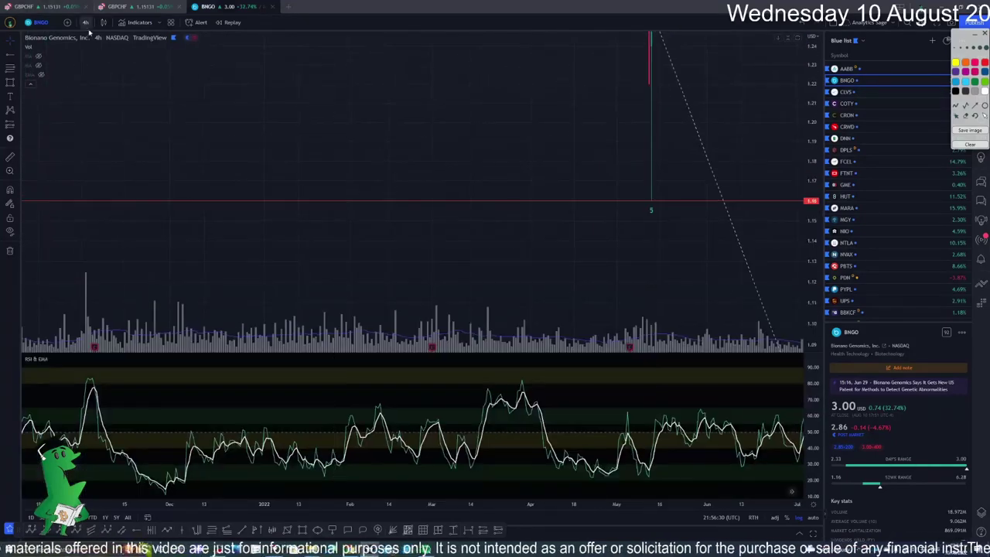
pyautogui.click(87, 24)
pyautogui.click(99, 227)
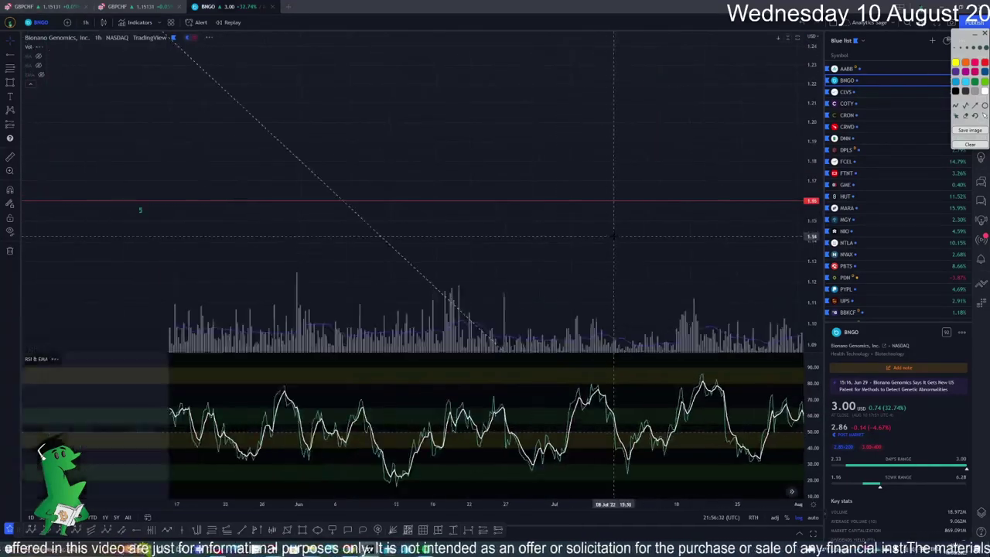
pyautogui.moveTo(811, 274); pyautogui.dragTo(812, 139)
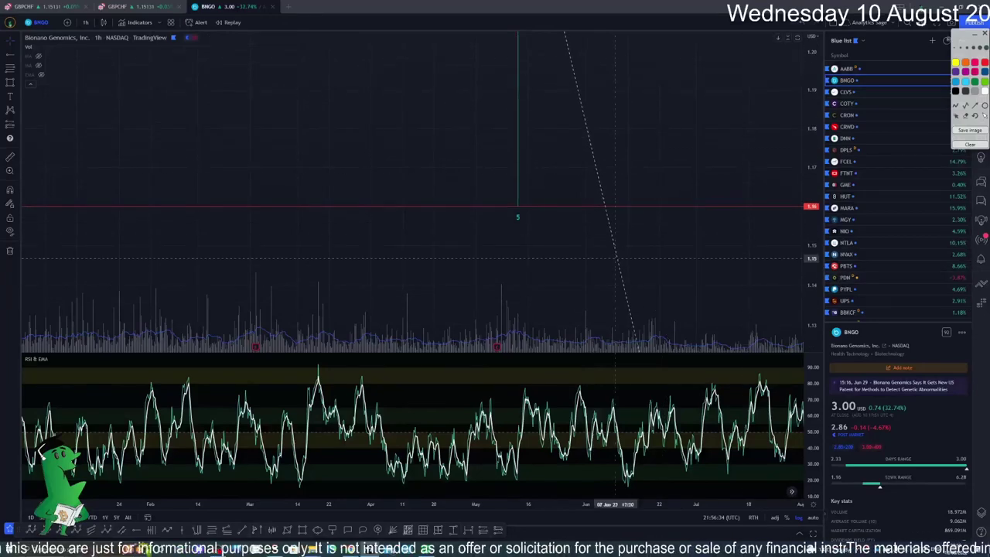
pyautogui.moveTo(811, 270); pyautogui.dragTo(811, 72)
pyautogui.moveTo(809, 296); pyautogui.dragTo(810, 135)
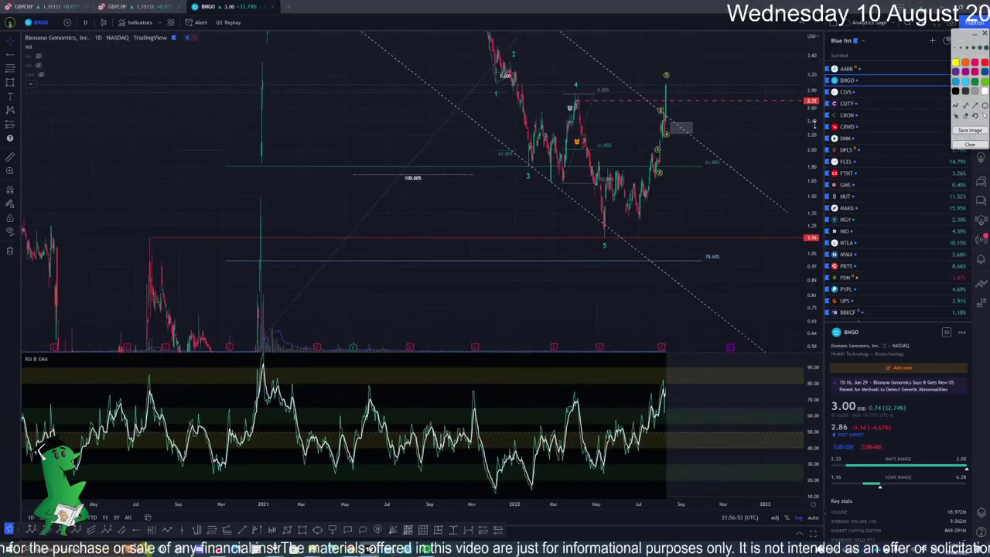
# Step: Sketch freehand marks beside the late-2020 base and above the 2022 price action, and clear them
pyautogui.moveTo(816, 126); pyautogui.dragTo(808, 260)
pyautogui.moveTo(708, 75); pyautogui.dragTo(688, 90)
pyautogui.moveTo(418, 286); pyautogui.dragTo(420, 277)
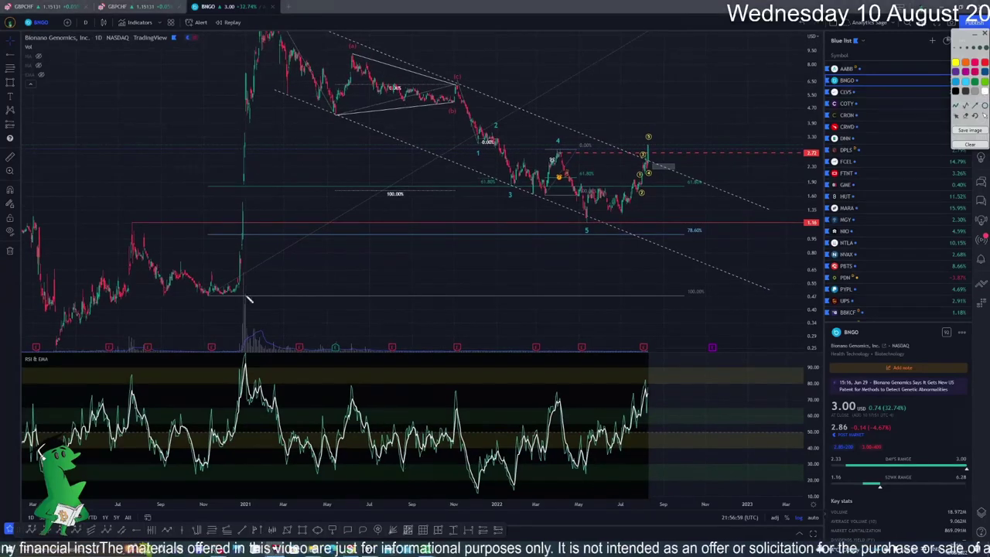
pyautogui.moveTo(167, 308)
pyautogui.mouseDown()
pyautogui.moveTo(242, 267)
pyautogui.moveTo(159, 286)
pyautogui.moveTo(222, 330)
pyautogui.mouseUp()
pyautogui.moveTo(515, 75)
pyautogui.mouseDown()
pyautogui.moveTo(609, 75)
pyautogui.moveTo(630, 114)
pyautogui.moveTo(637, 91)
pyautogui.moveTo(732, 99)
pyautogui.mouseUp()
pyautogui.click(974, 145)
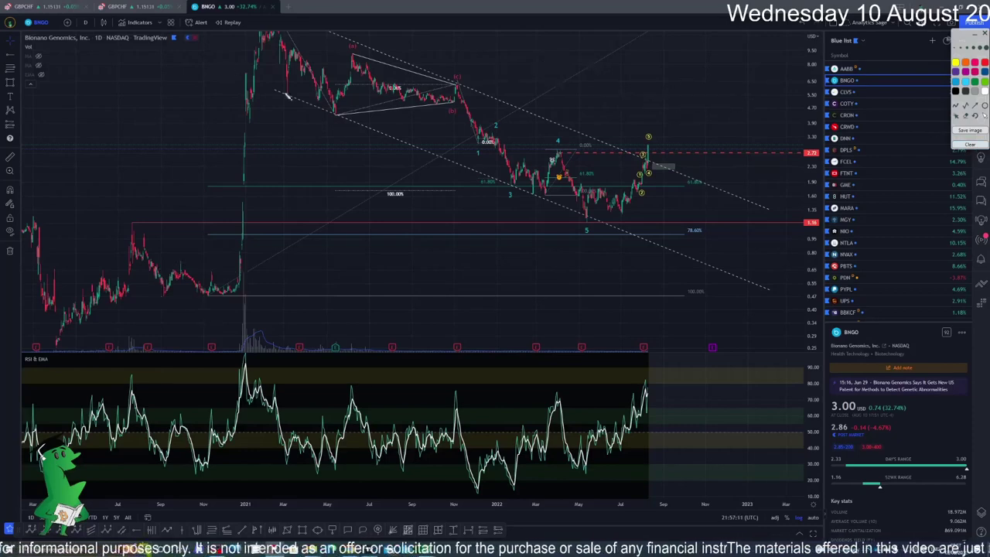
# Step: Trace the decline from the 2021 peak through the triangle to wave 5 with waves 2 and 4 circled, and clear the ink
pyautogui.click(985, 117)
pyautogui.moveTo(721, 84); pyautogui.dragTo(708, 117)
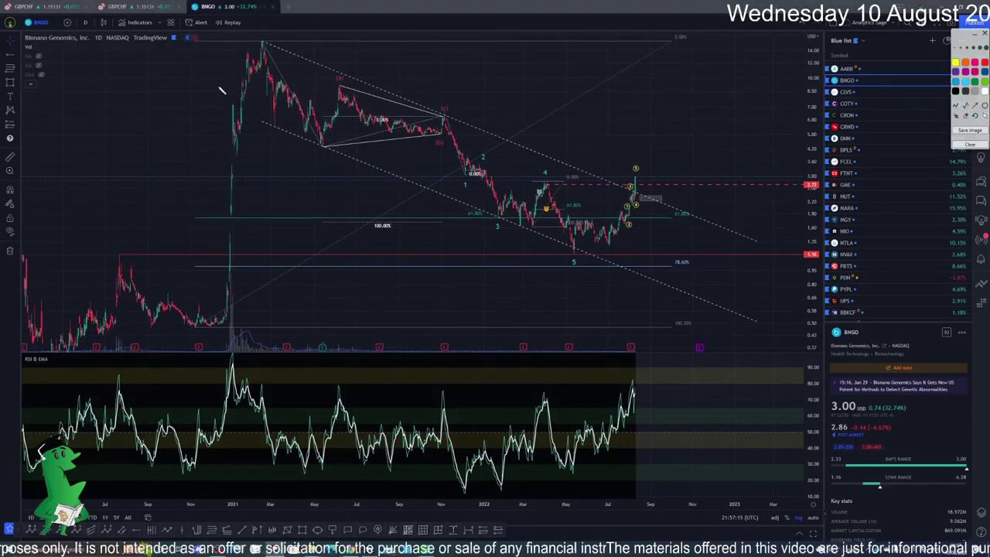
pyautogui.moveTo(277, 57)
pyautogui.mouseDown()
pyautogui.moveTo(311, 142)
pyautogui.moveTo(447, 122)
pyautogui.moveTo(475, 175)
pyautogui.moveTo(490, 177)
pyautogui.moveTo(503, 217)
pyautogui.moveTo(516, 193)
pyautogui.moveTo(548, 189)
pyautogui.moveTo(527, 179)
pyautogui.moveTo(517, 224)
pyautogui.moveTo(542, 178)
pyautogui.moveTo(501, 165)
pyautogui.moveTo(463, 178)
pyautogui.moveTo(485, 172)
pyautogui.mouseUp()
pyautogui.moveTo(554, 195); pyautogui.dragTo(569, 260)
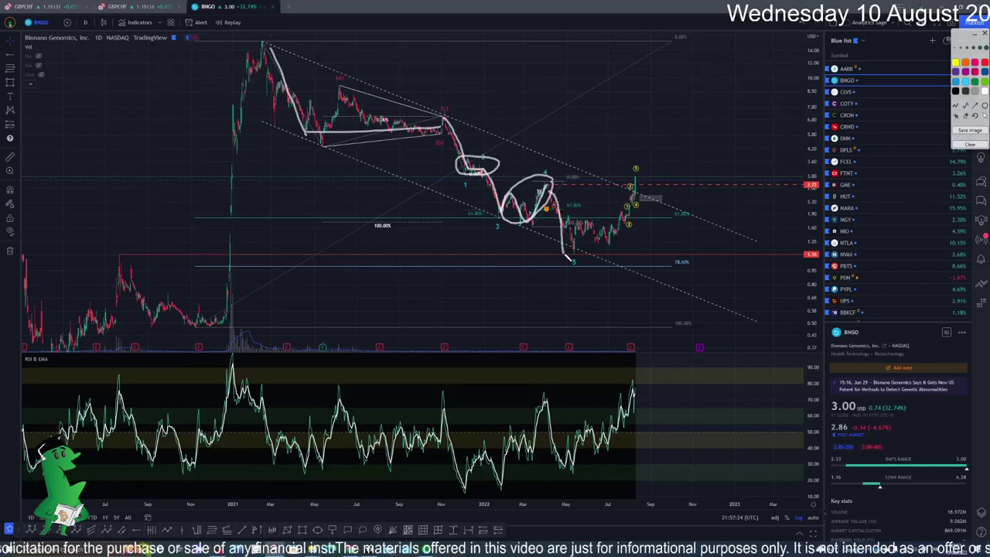
pyautogui.click(970, 146)
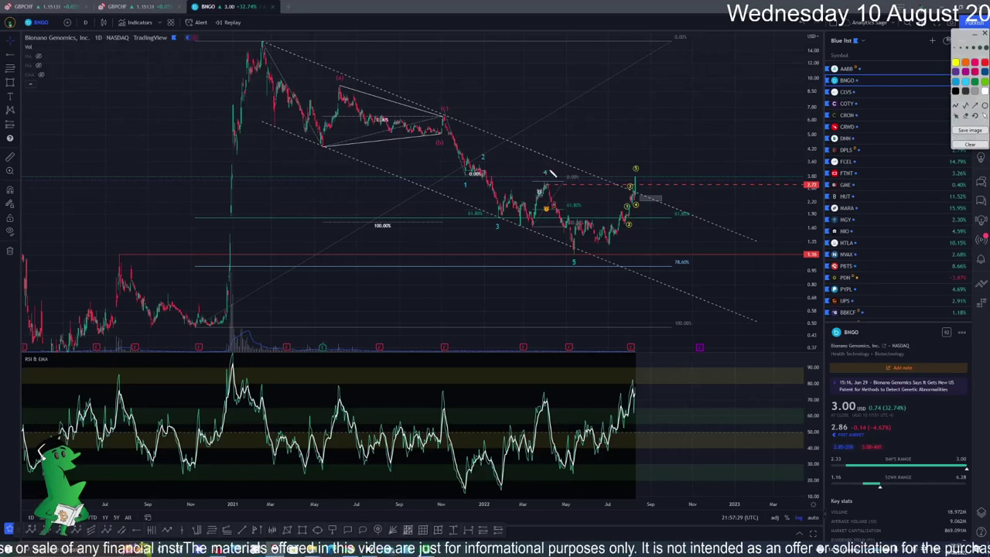
# Step: Circle the wave 4 high, point an arrow at the latest price high with a tick beside each, and clear the ink
pyautogui.moveTo(431, 115); pyautogui.dragTo(592, 118)
pyautogui.click(972, 145)
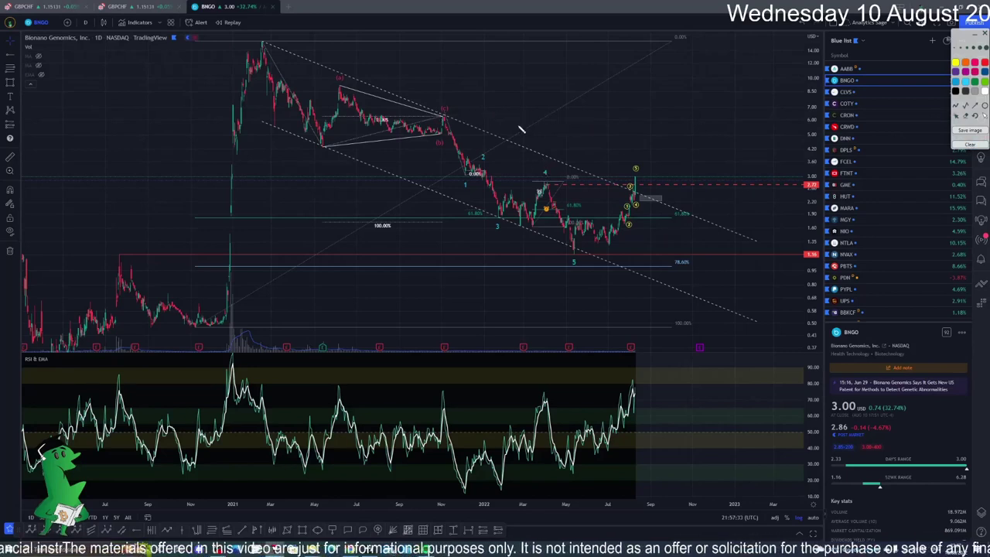
pyautogui.moveTo(557, 180)
pyautogui.mouseDown()
pyautogui.moveTo(534, 178)
pyautogui.moveTo(564, 178)
pyautogui.mouseUp()
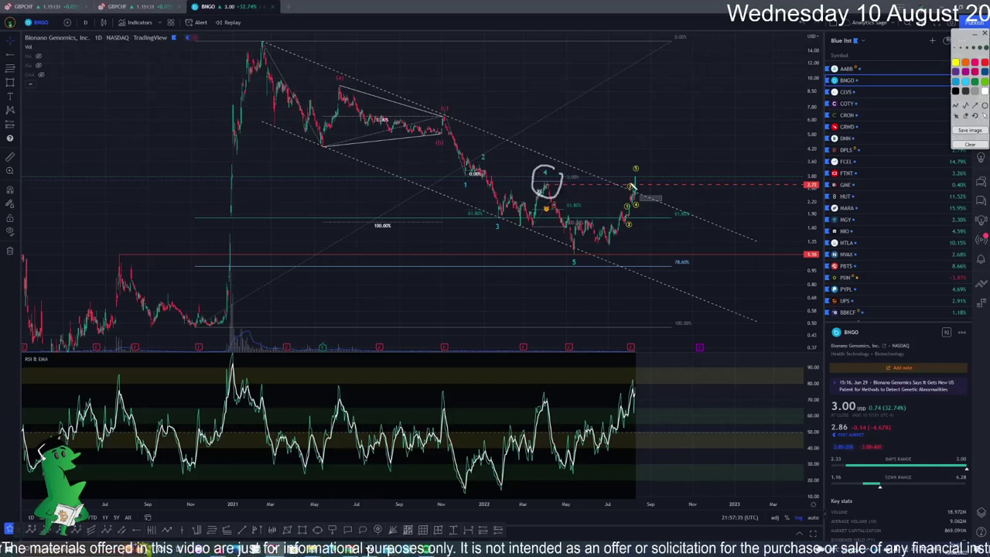
pyautogui.moveTo(673, 161)
pyautogui.mouseDown()
pyautogui.moveTo(646, 186)
pyautogui.moveTo(652, 180)
pyautogui.mouseUp()
pyautogui.moveTo(552, 166); pyautogui.dragTo(586, 142)
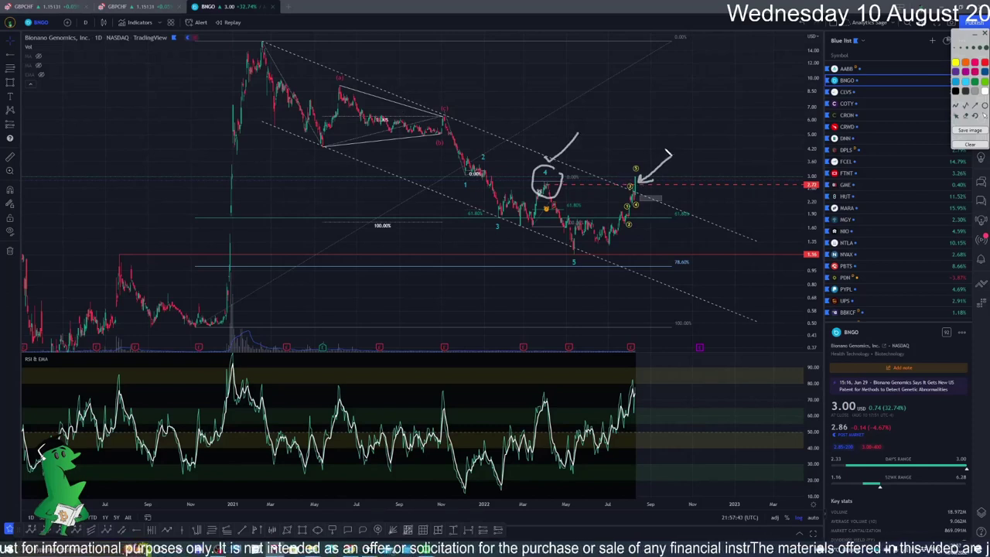
pyautogui.moveTo(667, 151); pyautogui.dragTo(709, 133)
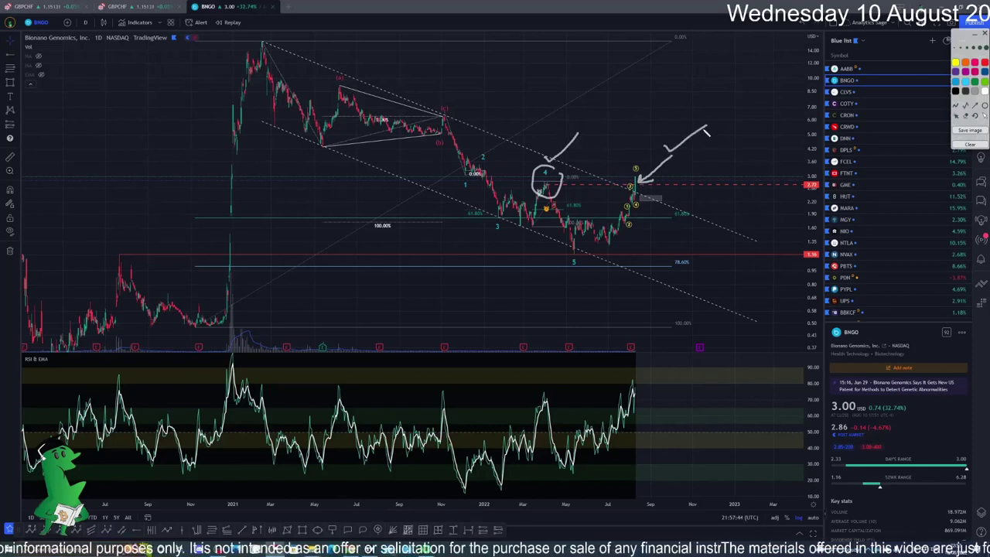
pyautogui.click(972, 145)
# Step: Maximize the price pane to hide the RSI, and temporarily sketch a rising arrow to the August volume spike
pyautogui.scroll(5, 809, 242)
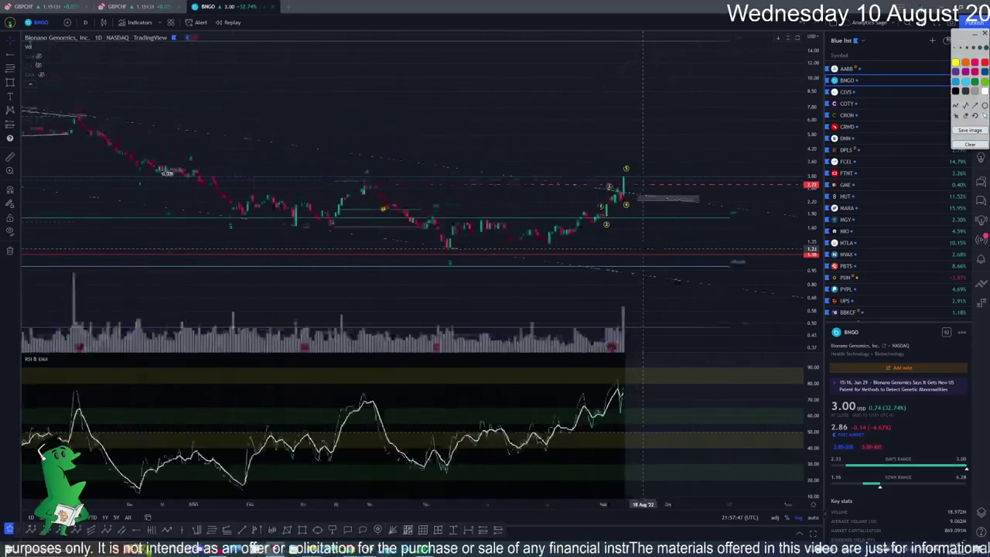
pyautogui.moveTo(814, 302); pyautogui.dragTo(811, 137)
pyautogui.moveTo(724, 328); pyautogui.dragTo(635, 254)
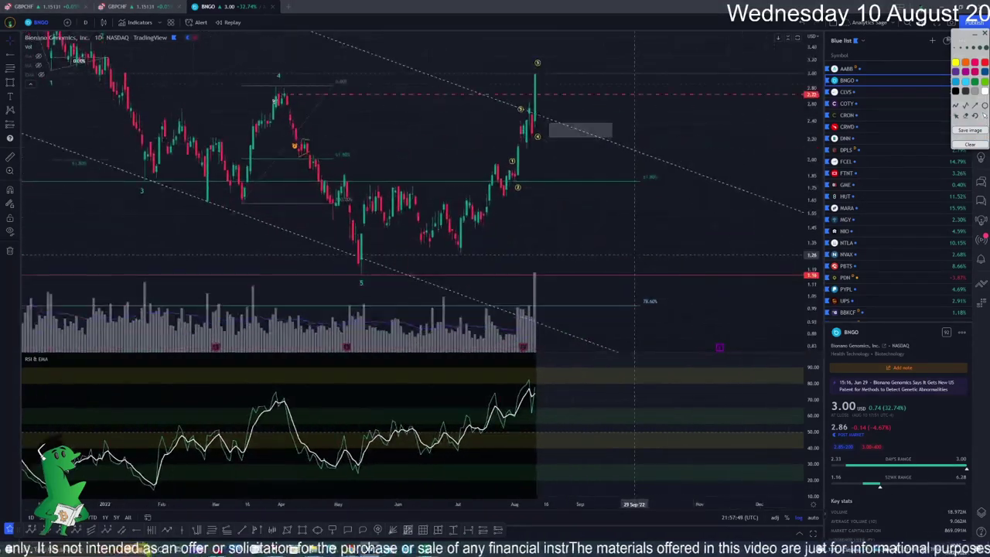
pyautogui.doubleClick(635, 254)
pyautogui.scroll(2, 696, 309)
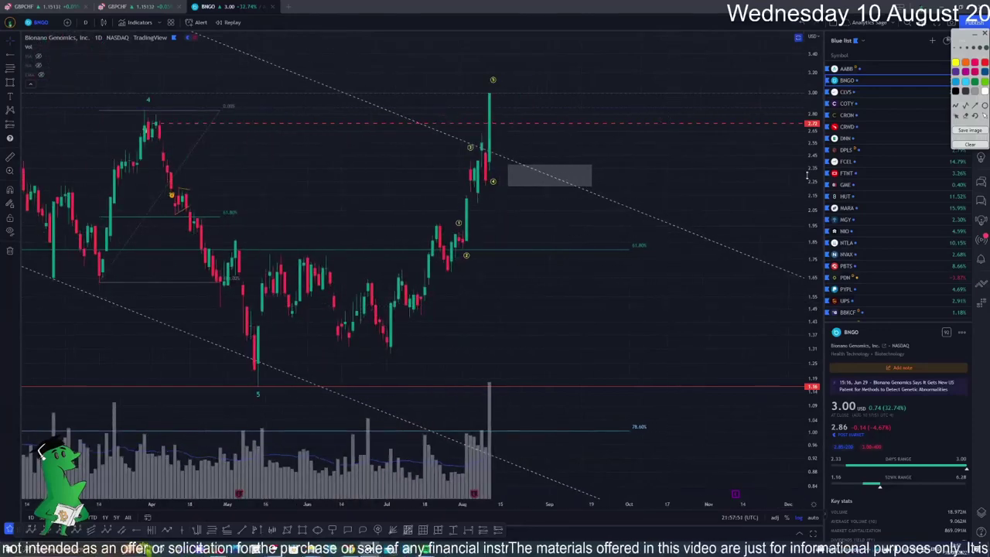
pyautogui.moveTo(810, 168); pyautogui.dragTo(809, 224)
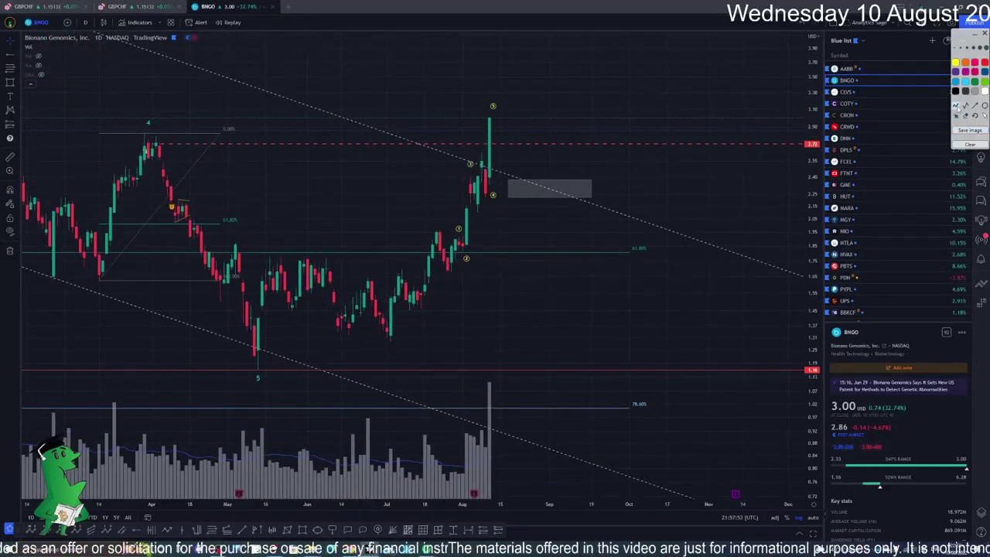
pyautogui.moveTo(404, 454)
pyautogui.mouseDown()
pyautogui.moveTo(485, 391)
pyautogui.moveTo(493, 396)
pyautogui.mouseUp()
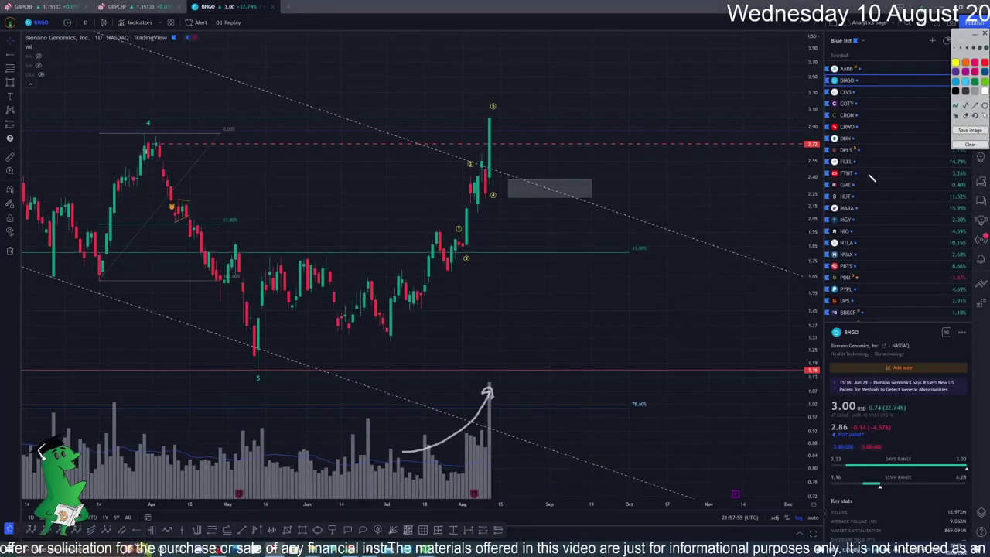
pyautogui.click(969, 146)
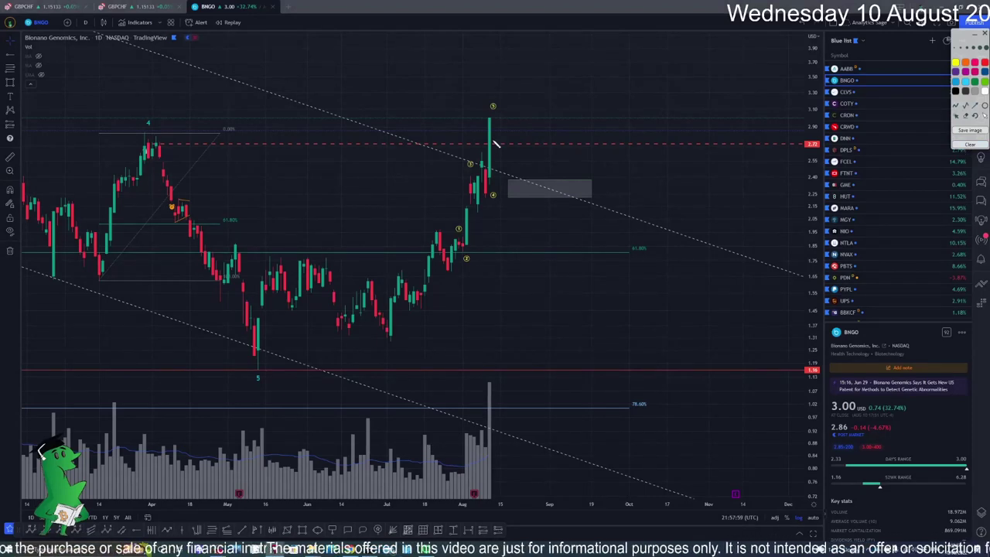
# Step: Circle the four rising legs from the May low to the August high and write 3s above the last one
pyautogui.moveTo(454, 274)
pyautogui.mouseDown()
pyautogui.moveTo(499, 207)
pyautogui.moveTo(517, 106)
pyautogui.moveTo(480, 119)
pyautogui.moveTo(448, 279)
pyautogui.moveTo(386, 298)
pyautogui.moveTo(397, 331)
pyautogui.moveTo(425, 258)
pyautogui.mouseUp()
pyautogui.moveTo(438, 222)
pyautogui.mouseDown()
pyautogui.moveTo(420, 309)
pyautogui.moveTo(446, 227)
pyautogui.mouseUp()
pyautogui.moveTo(294, 241)
pyautogui.mouseDown()
pyautogui.moveTo(242, 361)
pyautogui.moveTo(325, 304)
pyautogui.moveTo(294, 237)
pyautogui.mouseUp()
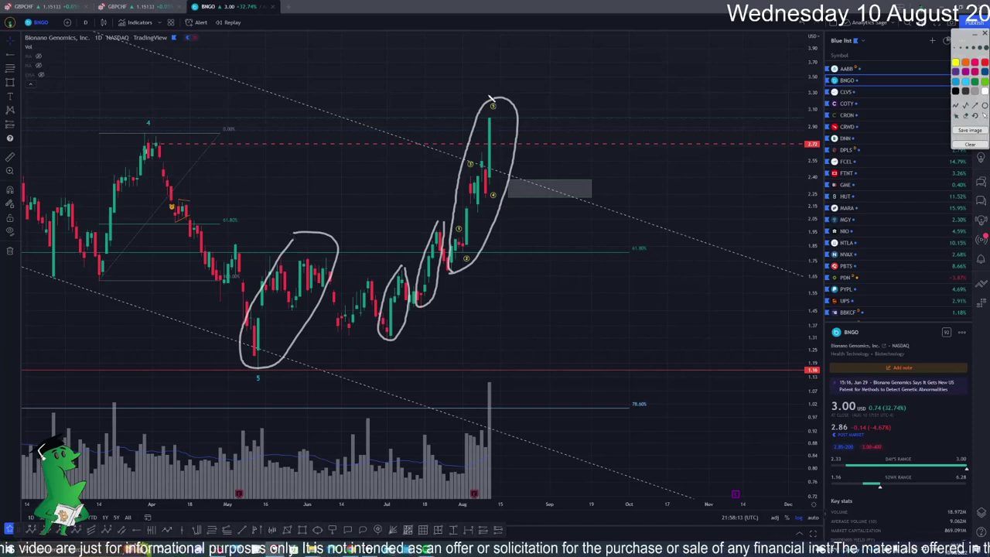
pyautogui.moveTo(468, 82); pyautogui.dragTo(485, 92)
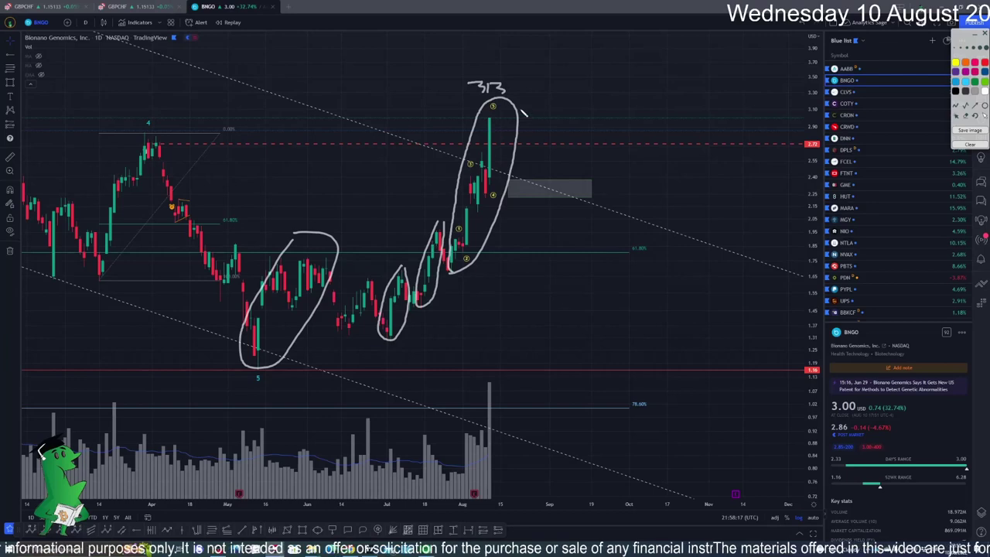
# Step: Sketch the projected 4, 5, 4 and 3 waves with arrows linking back to the circled legs, and clear the ink
pyautogui.moveTo(509, 115)
pyautogui.mouseDown()
pyautogui.moveTo(529, 164)
pyautogui.moveTo(554, 185)
pyautogui.moveTo(542, 159)
pyautogui.moveTo(553, 190)
pyautogui.moveTo(514, 294)
pyautogui.moveTo(440, 295)
pyautogui.moveTo(461, 275)
pyautogui.mouseUp()
pyautogui.moveTo(544, 160)
pyautogui.mouseDown()
pyautogui.moveTo(585, 65)
pyautogui.moveTo(582, 48)
pyautogui.moveTo(629, 97)
pyautogui.moveTo(639, 124)
pyautogui.moveTo(634, 143)
pyautogui.moveTo(625, 128)
pyautogui.moveTo(634, 208)
pyautogui.moveTo(464, 353)
pyautogui.moveTo(406, 334)
pyautogui.moveTo(426, 334)
pyautogui.mouseUp()
pyautogui.moveTo(656, 97)
pyautogui.mouseDown()
pyautogui.moveTo(685, 45)
pyautogui.moveTo(718, 48)
pyautogui.moveTo(713, 62)
pyautogui.moveTo(696, 35)
pyautogui.moveTo(718, 61)
pyautogui.moveTo(677, 37)
pyautogui.moveTo(473, 53)
pyautogui.moveTo(312, 243)
pyautogui.mouseUp()
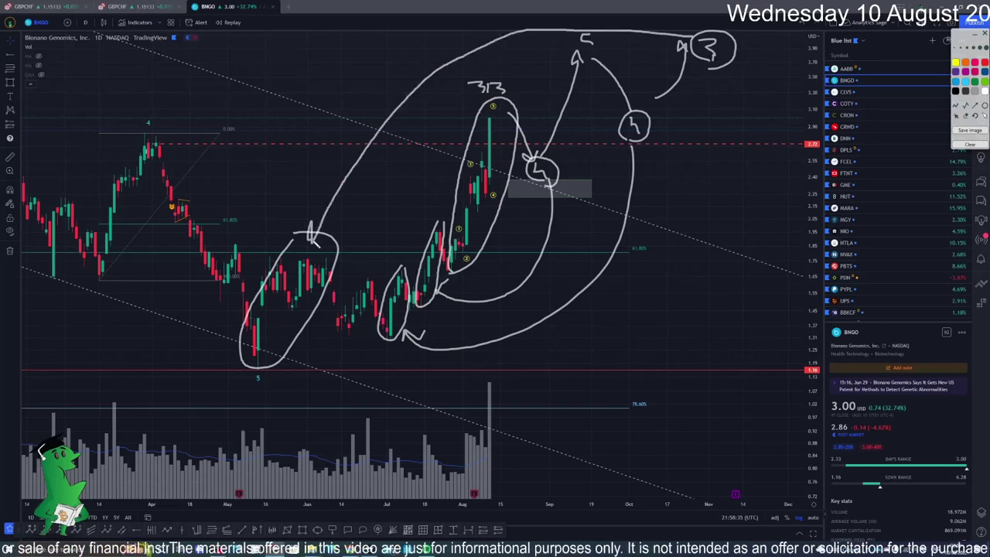
pyautogui.click(971, 146)
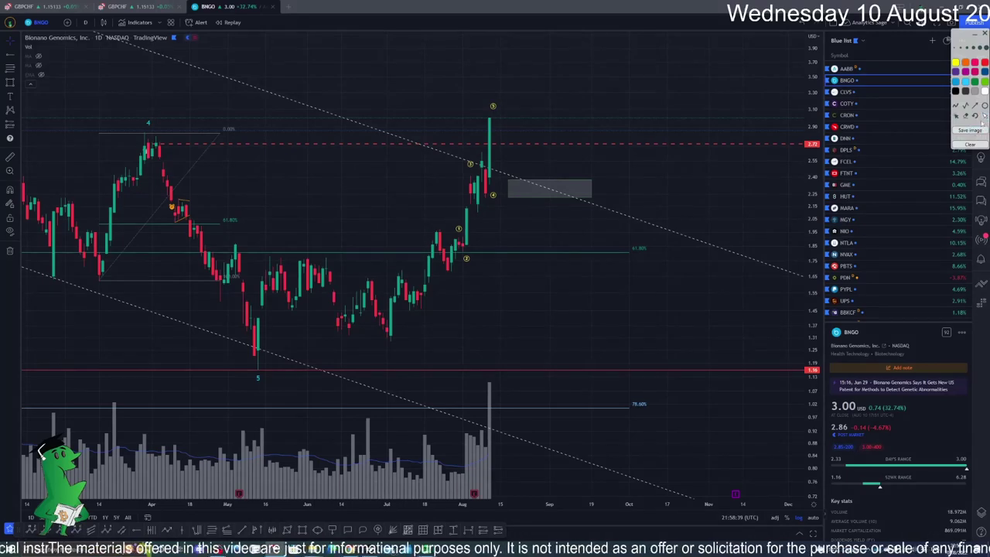
# Step: Sketch a freehand pullback arrow from the August high into the grey box and circle the yellow wave 4 label
pyautogui.scroll(3, 727, 207)
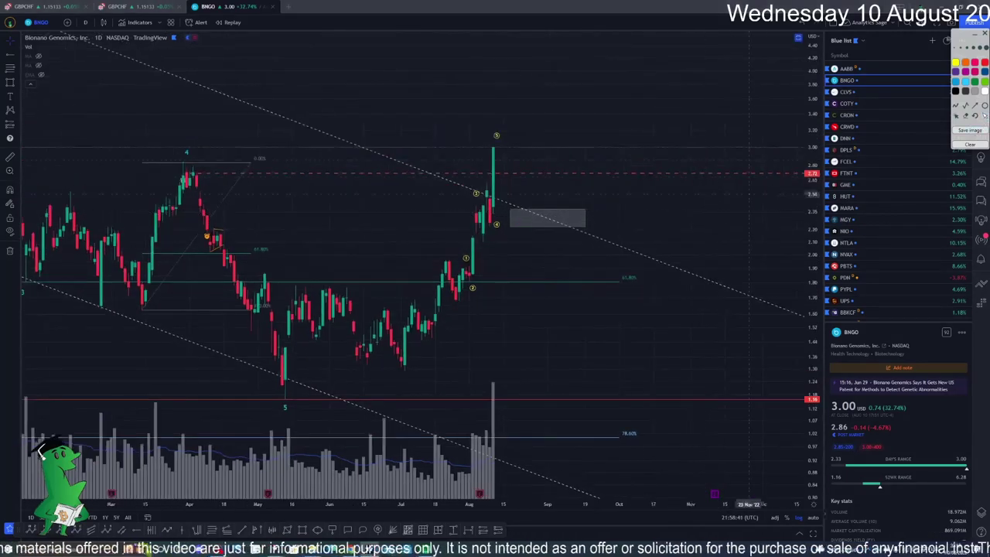
pyautogui.moveTo(811, 110); pyautogui.dragTo(811, 165)
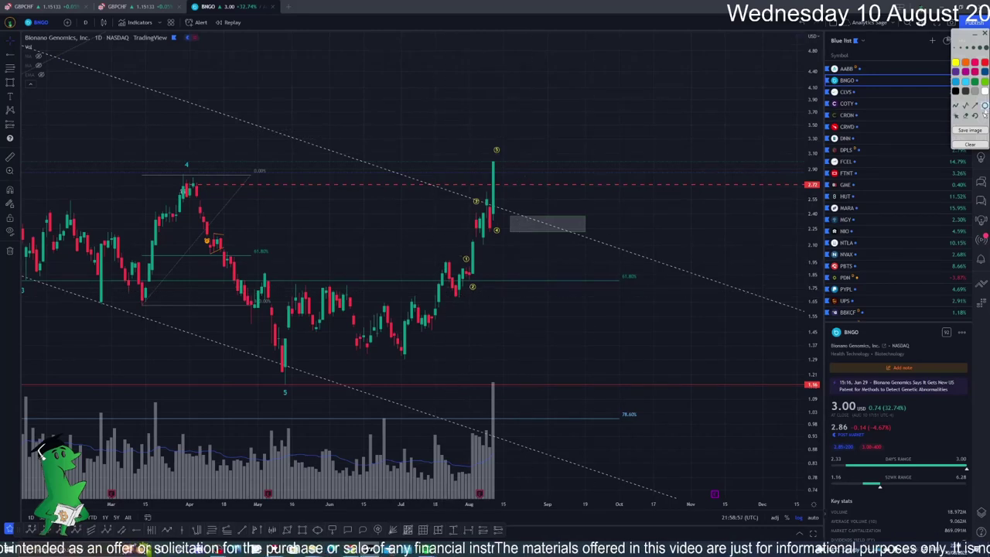
pyautogui.click(956, 106)
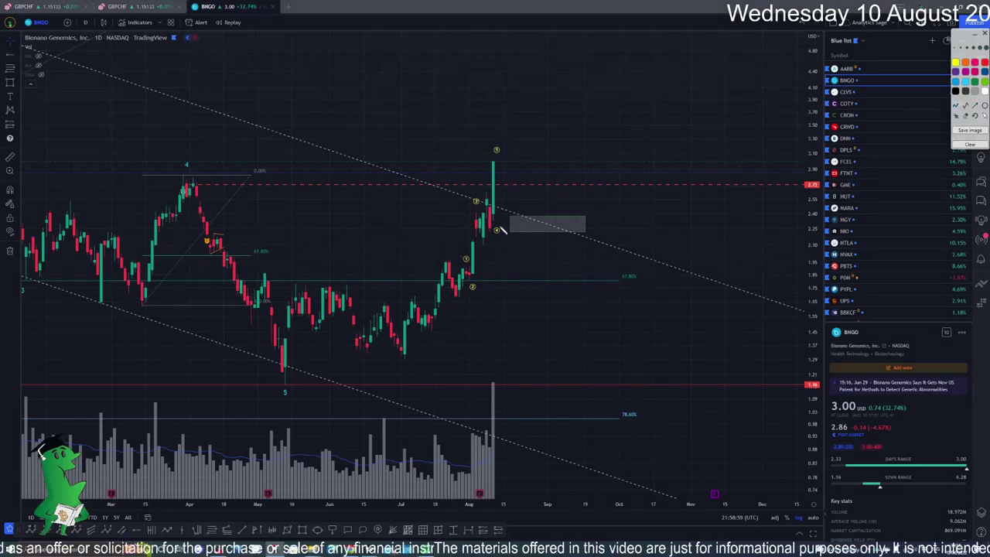
pyautogui.moveTo(495, 164)
pyautogui.mouseDown()
pyautogui.moveTo(516, 177)
pyautogui.moveTo(528, 218)
pyautogui.mouseUp()
pyautogui.moveTo(489, 244)
pyautogui.mouseDown()
pyautogui.moveTo(507, 223)
pyautogui.moveTo(493, 244)
pyautogui.mouseUp()
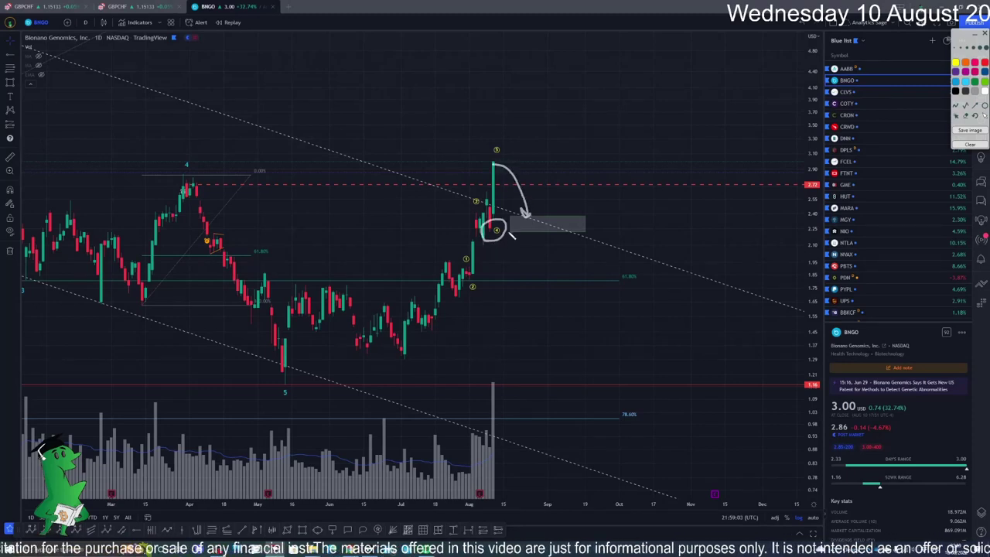
# Step: Extend the projection with a rebound arrow above the August high and a 4 in the grey box linked to the circled July pullback
pyautogui.moveTo(528, 215)
pyautogui.mouseDown()
pyautogui.moveTo(557, 174)
pyautogui.moveTo(560, 124)
pyautogui.mouseUp()
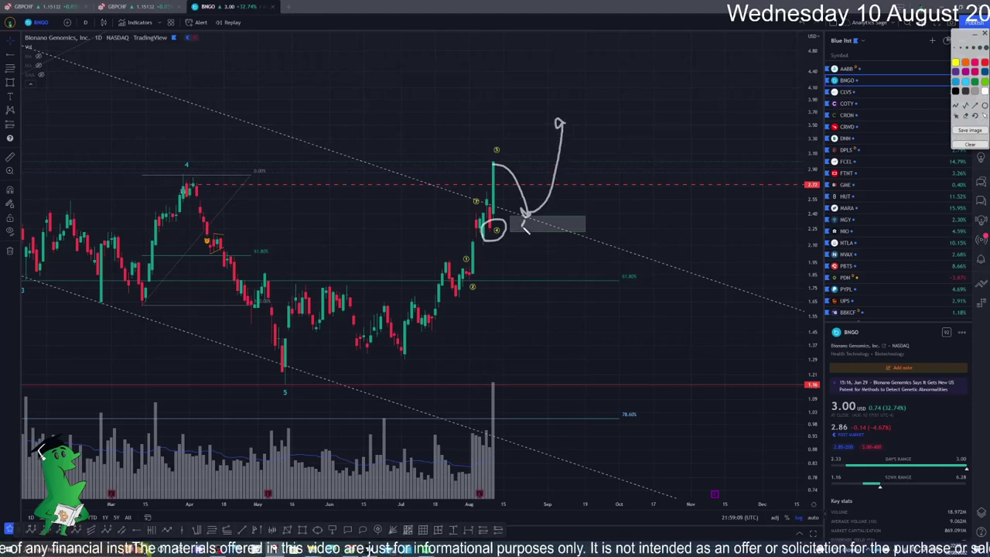
pyautogui.moveTo(537, 230); pyautogui.dragTo(538, 241)
pyautogui.moveTo(457, 304)
pyautogui.mouseDown()
pyautogui.moveTo(467, 277)
pyautogui.moveTo(447, 253)
pyautogui.moveTo(440, 288)
pyautogui.moveTo(462, 307)
pyautogui.moveTo(507, 275)
pyautogui.moveTo(529, 237)
pyautogui.mouseUp()
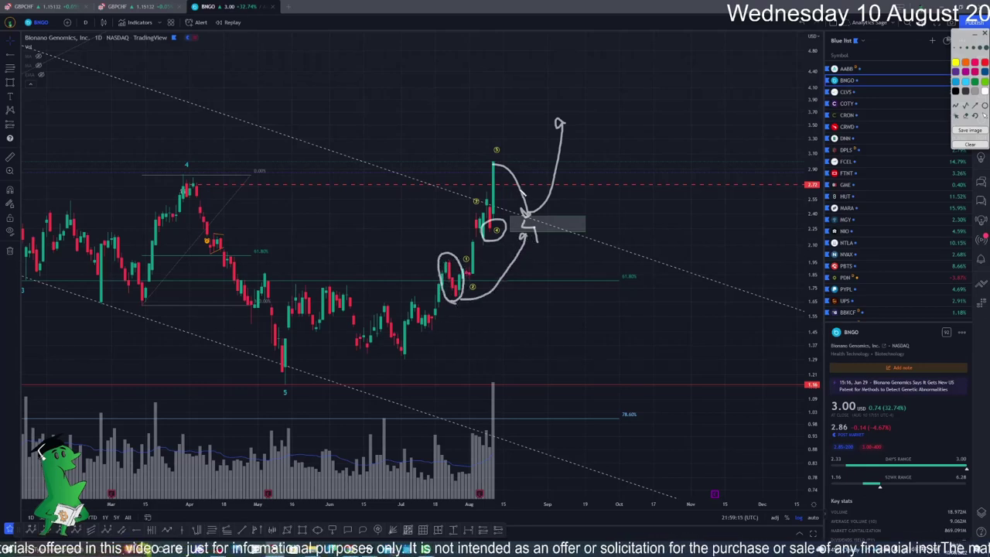
# Step: Sketch a second, zigzag rebound path rising from the pullback low above the grey box, and clear the ink
pyautogui.moveTo(529, 198)
pyautogui.mouseDown()
pyautogui.moveTo(551, 204)
pyautogui.moveTo(571, 146)
pyautogui.mouseUp()
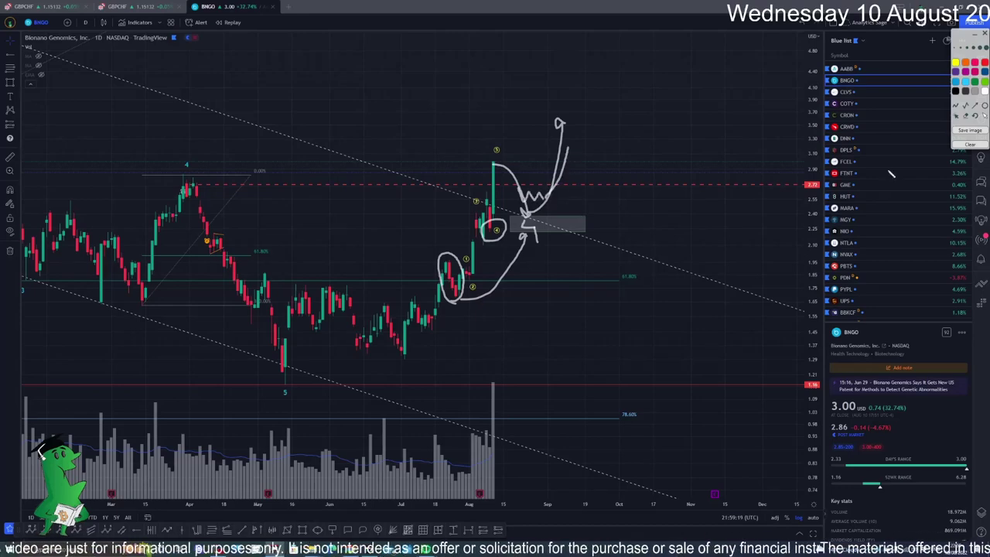
pyautogui.click(968, 146)
# Step: Switch the BNGO chart to the two-week interval and bring up the RSI & EMA pane below the full price history
pyautogui.scroll(-3, 813, 229)
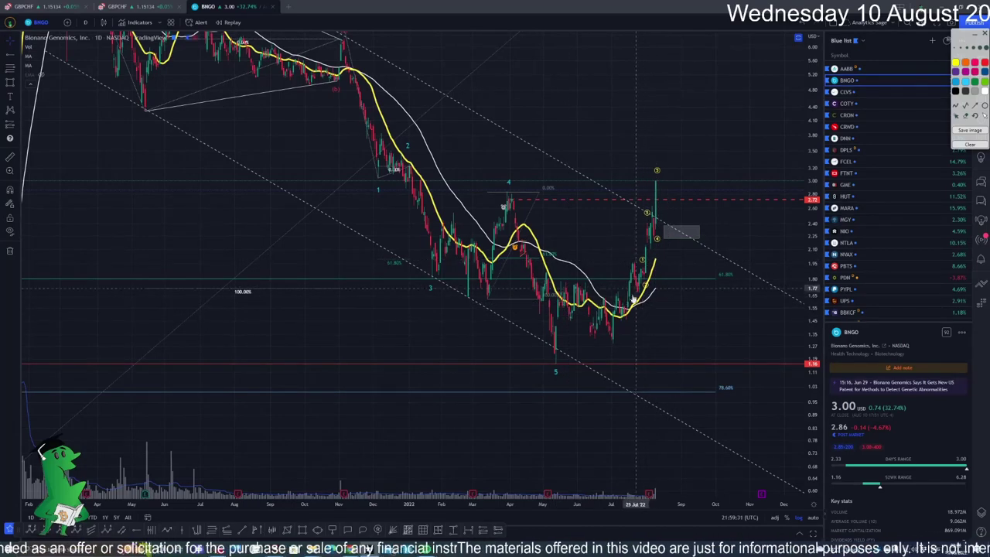
pyautogui.scroll(-3, 662, 285)
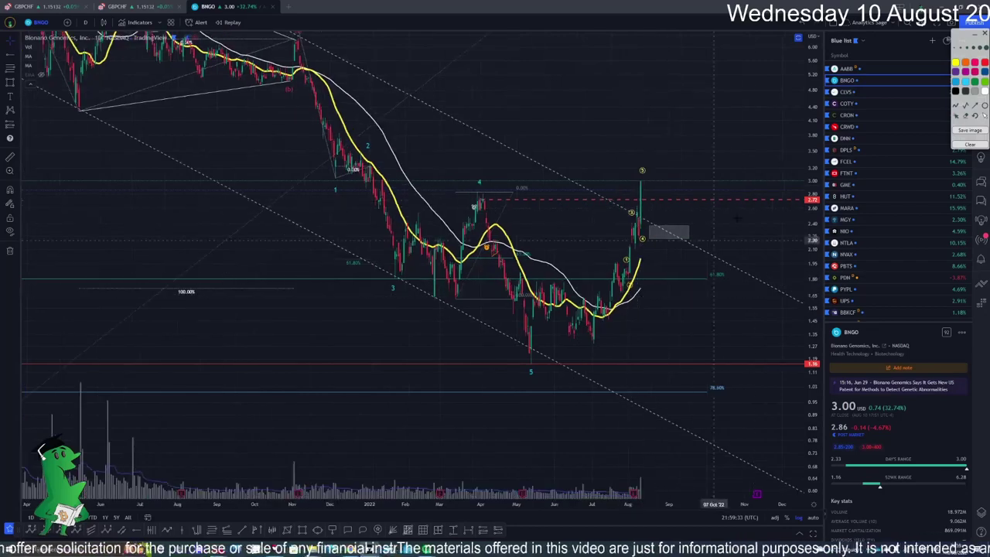
pyautogui.scroll(-1, 661, 286)
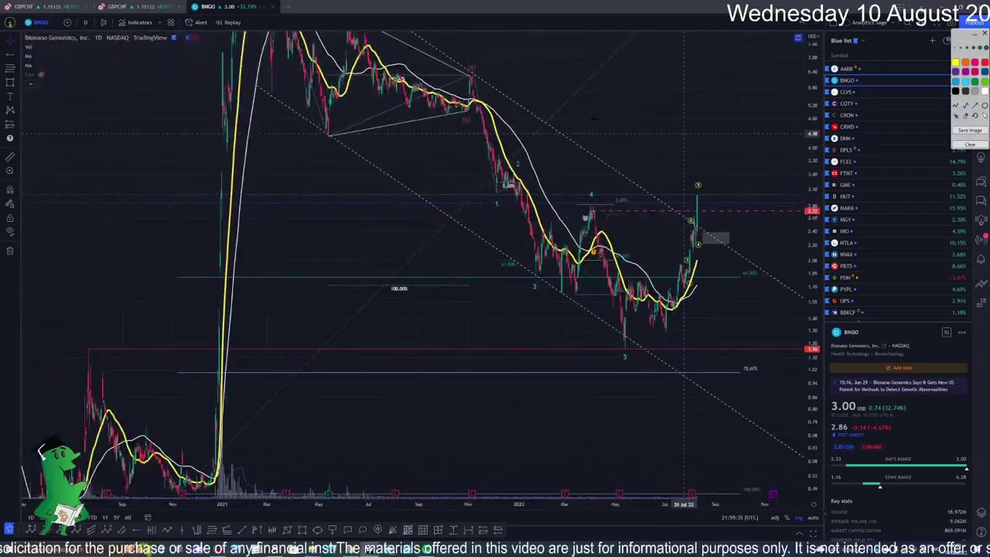
pyautogui.click(85, 22)
pyautogui.click(95, 342)
pyautogui.scroll(5, 730, 287)
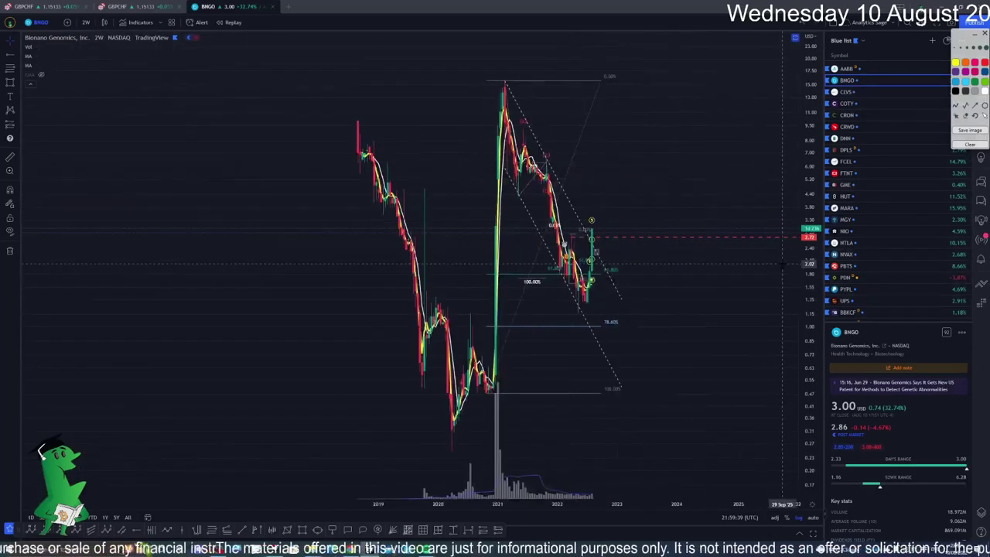
pyautogui.doubleClick(685, 341)
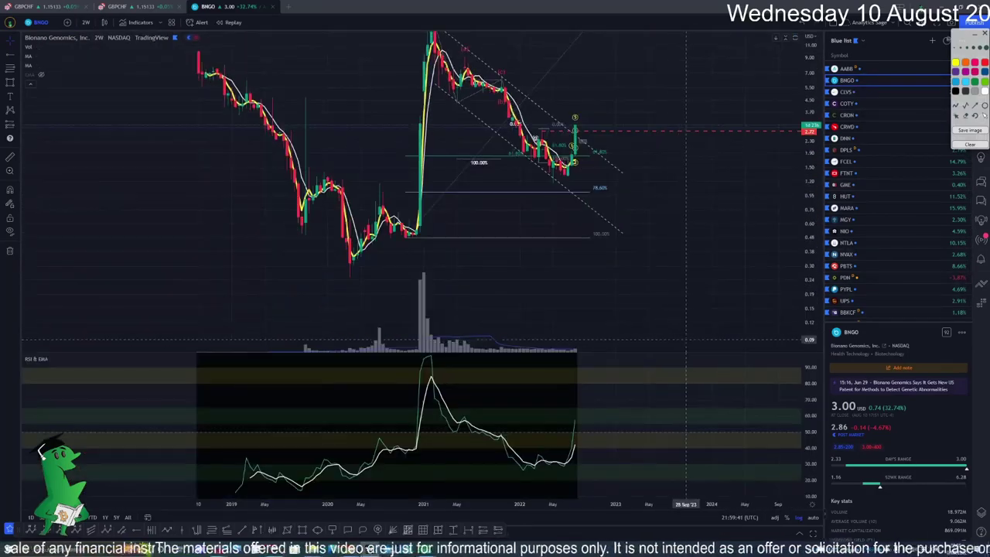
pyautogui.moveTo(808, 152); pyautogui.dragTo(768, 230)
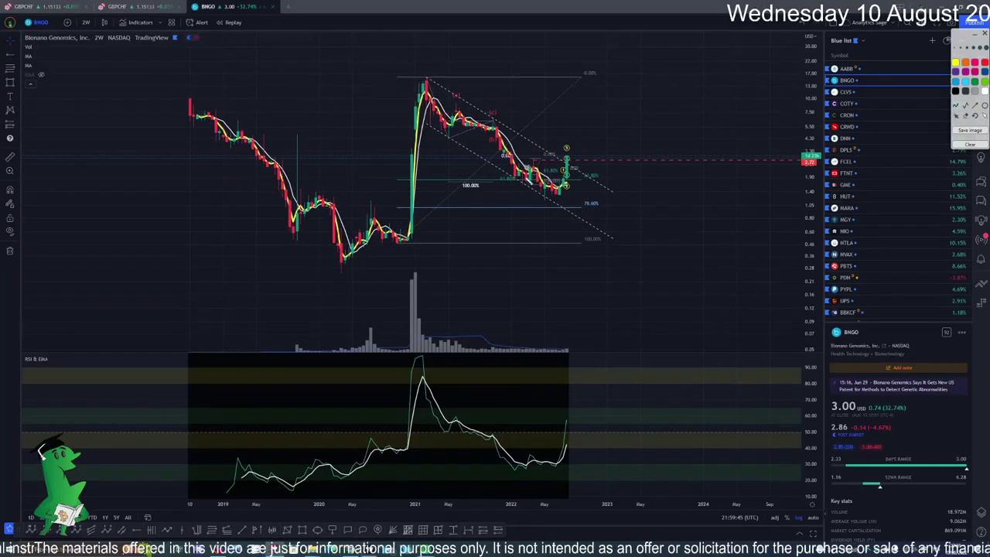
# Step: Handwrite wave labels 1 to 4 at the 2020–2022 turning points, then circle and tick the 2022 RSI trough
pyautogui.moveTo(394, 249); pyautogui.dragTo(410, 260)
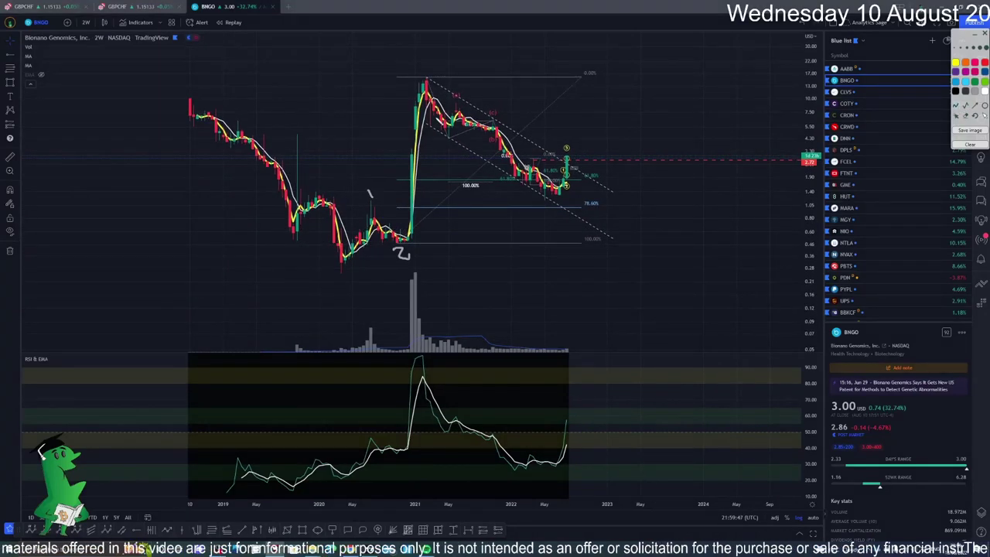
pyautogui.moveTo(418, 61); pyautogui.dragTo(424, 77)
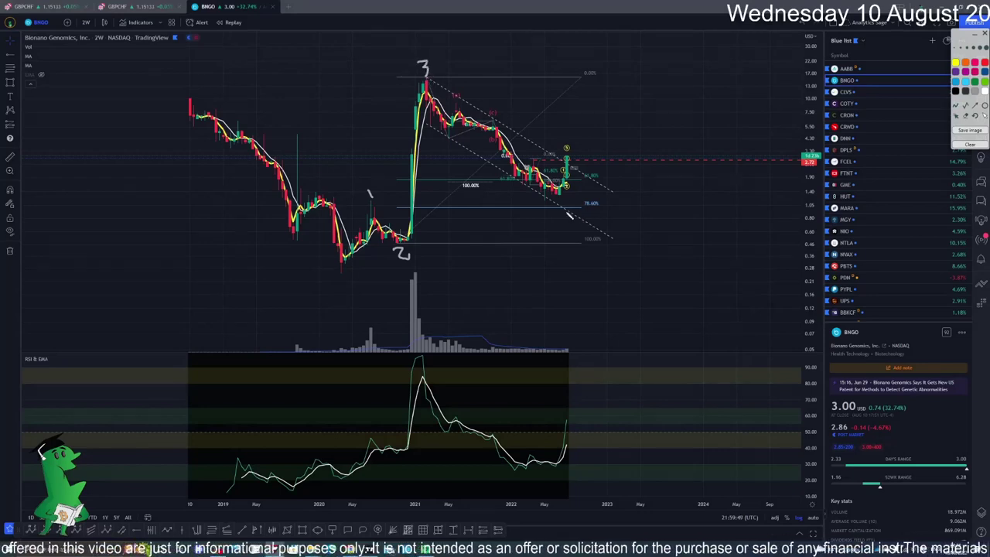
pyautogui.moveTo(561, 203); pyautogui.dragTo(571, 214)
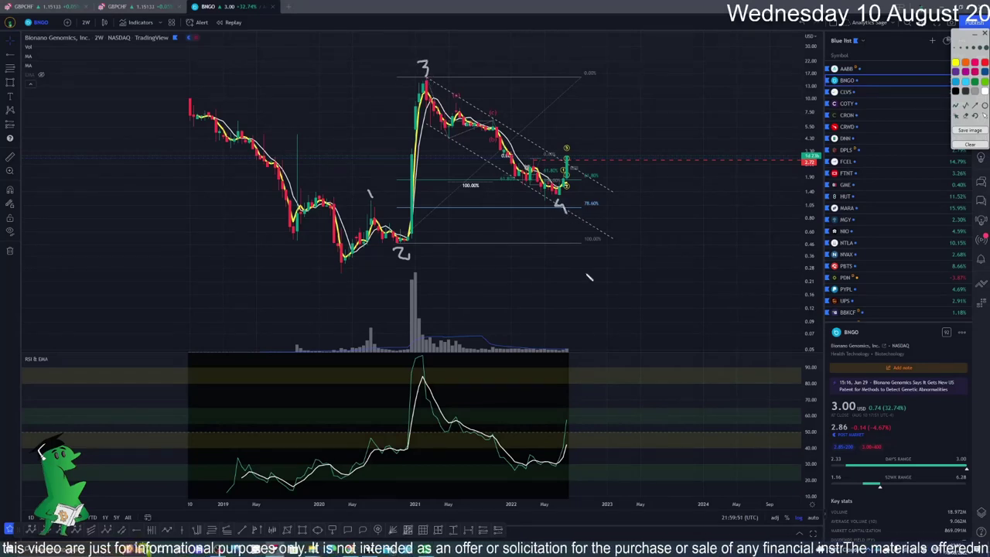
pyautogui.moveTo(562, 469)
pyautogui.mouseDown()
pyautogui.moveTo(531, 459)
pyautogui.moveTo(514, 481)
pyautogui.moveTo(580, 467)
pyautogui.moveTo(617, 442)
pyautogui.mouseUp()
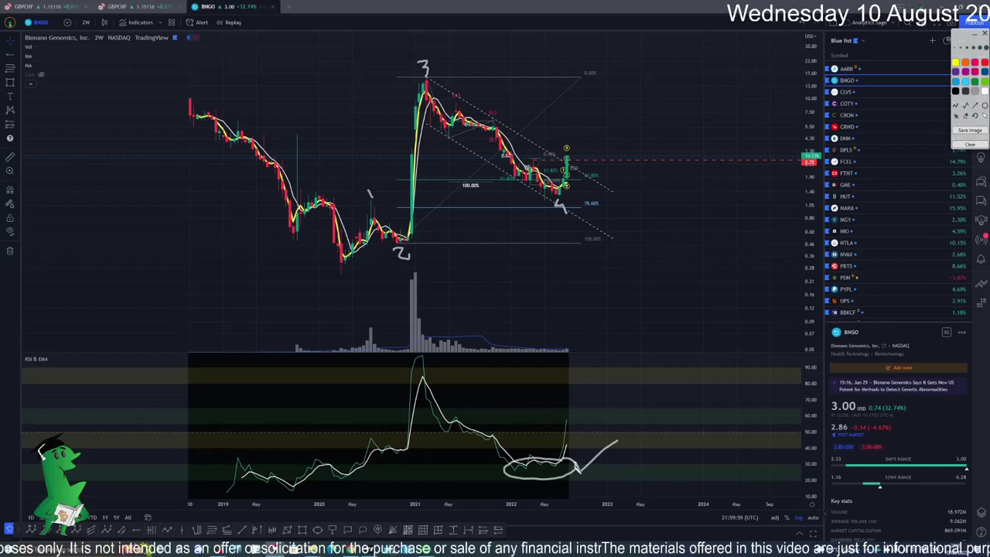
# Step: Draw a rally arrow to just below the 2021 high, annotating wave 4 as "deep" and its end as 5 "Truncted"
pyautogui.moveTo(569, 161)
pyautogui.mouseDown()
pyautogui.moveTo(590, 83)
pyautogui.moveTo(593, 92)
pyautogui.mouseUp()
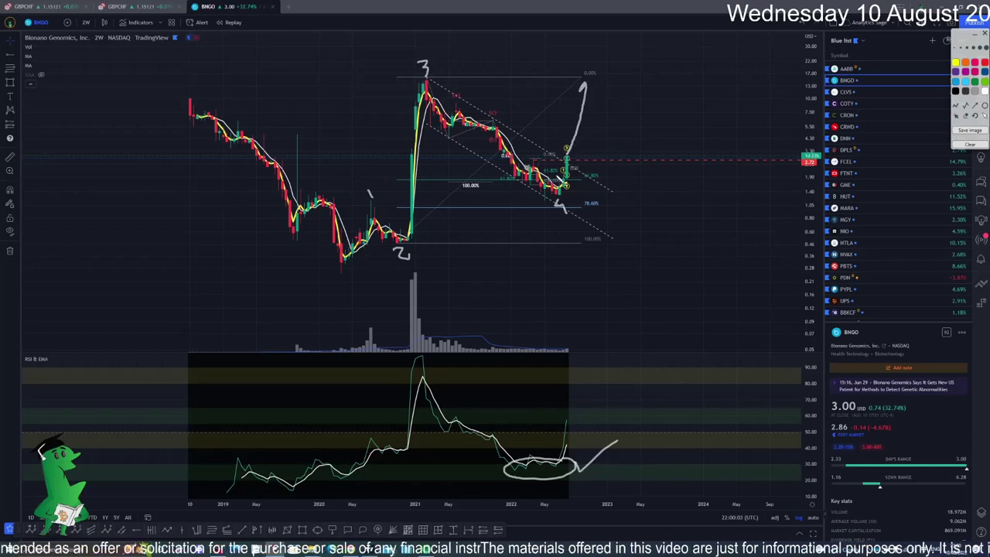
pyautogui.moveTo(571, 209)
pyautogui.mouseDown()
pyautogui.moveTo(677, 203)
pyautogui.moveTo(681, 230)
pyautogui.moveTo(683, 204)
pyautogui.mouseUp()
pyautogui.moveTo(606, 82)
pyautogui.mouseDown()
pyautogui.moveTo(602, 90)
pyautogui.moveTo(631, 99)
pyautogui.moveTo(749, 99)
pyautogui.moveTo(759, 86)
pyautogui.moveTo(766, 97)
pyautogui.moveTo(772, 69)
pyautogui.mouseUp()
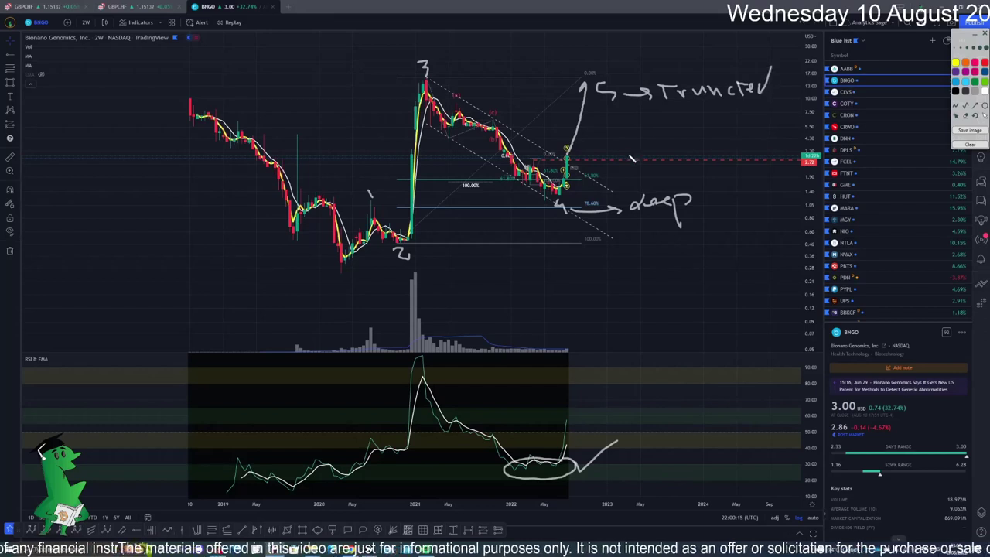
# Step: Connect waves 3 and 5 with a line, sketch a decline arrow from 5 below wave 4, and clear the ink
pyautogui.moveTo(432, 83)
pyautogui.mouseDown()
pyautogui.moveTo(587, 88)
pyautogui.moveTo(448, 89)
pyautogui.mouseUp()
pyautogui.moveTo(584, 85)
pyautogui.mouseDown()
pyautogui.moveTo(622, 245)
pyautogui.moveTo(643, 246)
pyautogui.mouseUp()
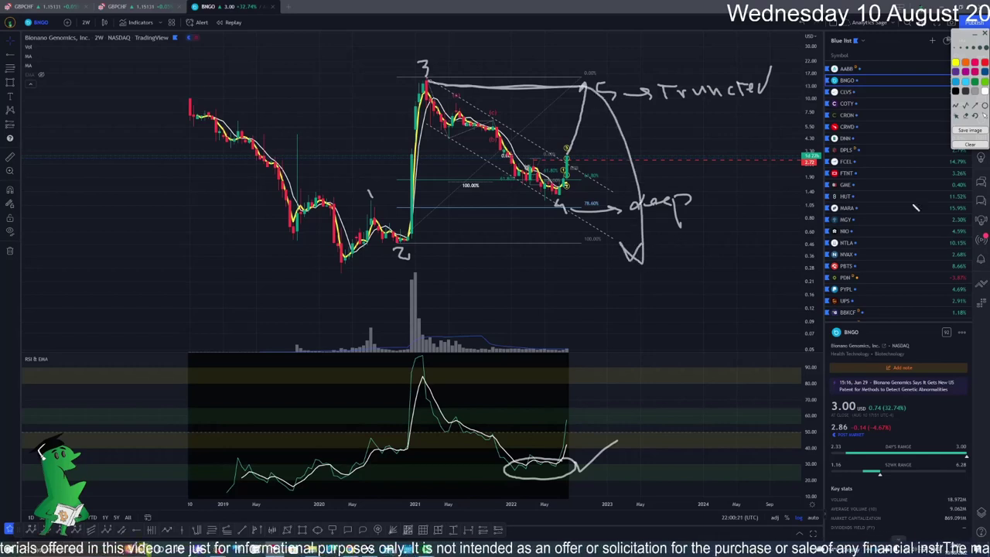
pyautogui.click(971, 145)
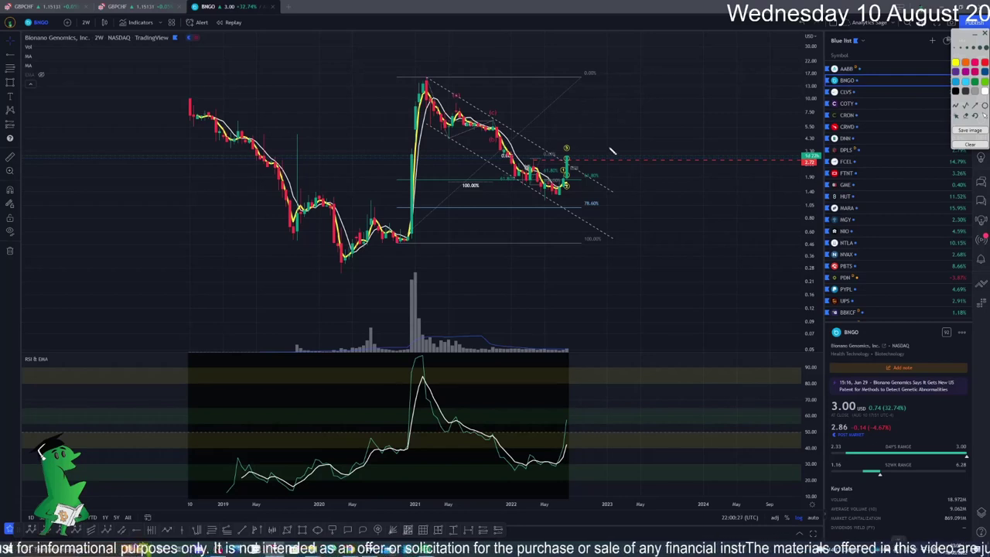
# Step: Sketch a rally from the 2022 low, a pullback to the dashed channel line and a stepped rise above the 2021 high, then clear the ink
pyautogui.moveTo(562, 196); pyautogui.dragTo(571, 142)
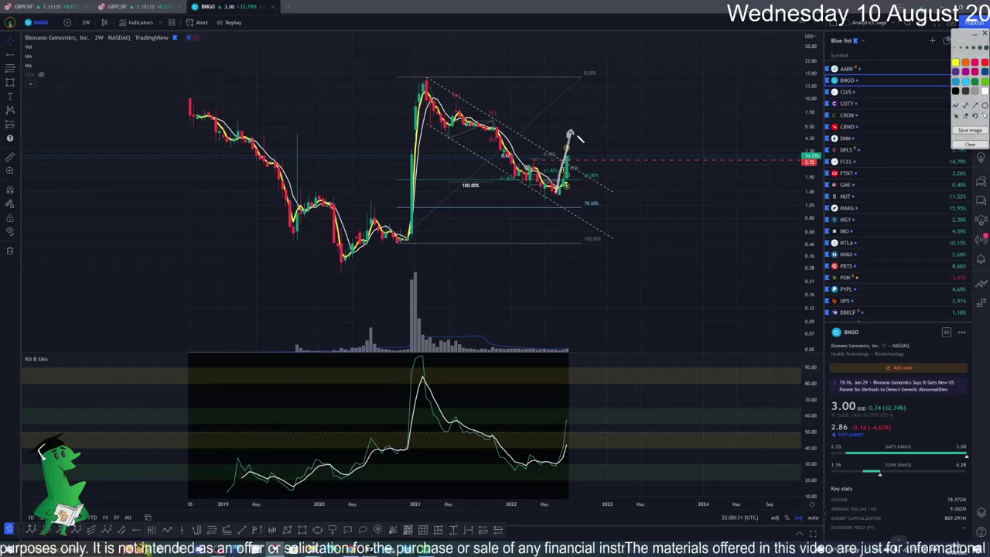
pyautogui.moveTo(570, 133)
pyautogui.mouseDown()
pyautogui.moveTo(607, 177)
pyautogui.moveTo(644, 78)
pyautogui.moveTo(672, 56)
pyautogui.mouseUp()
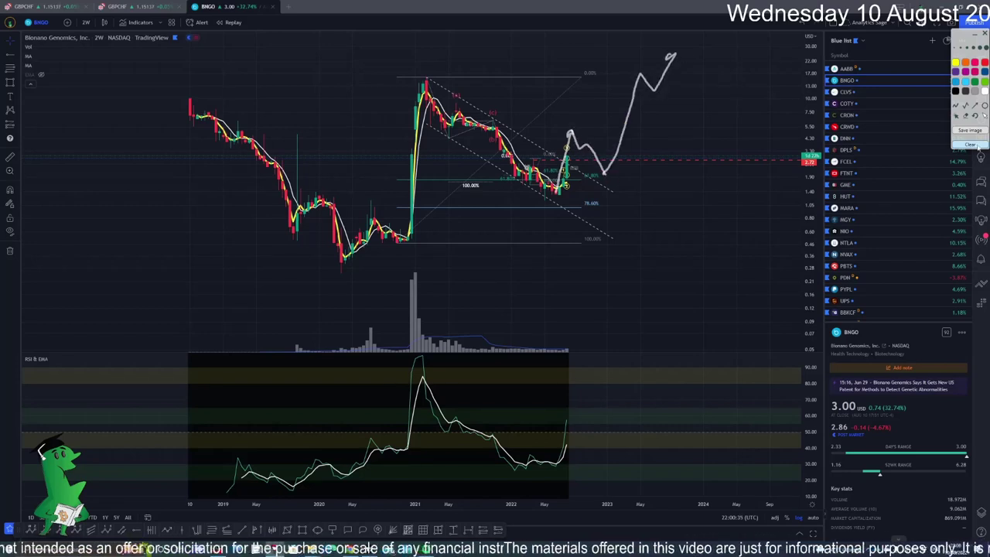
pyautogui.click(973, 145)
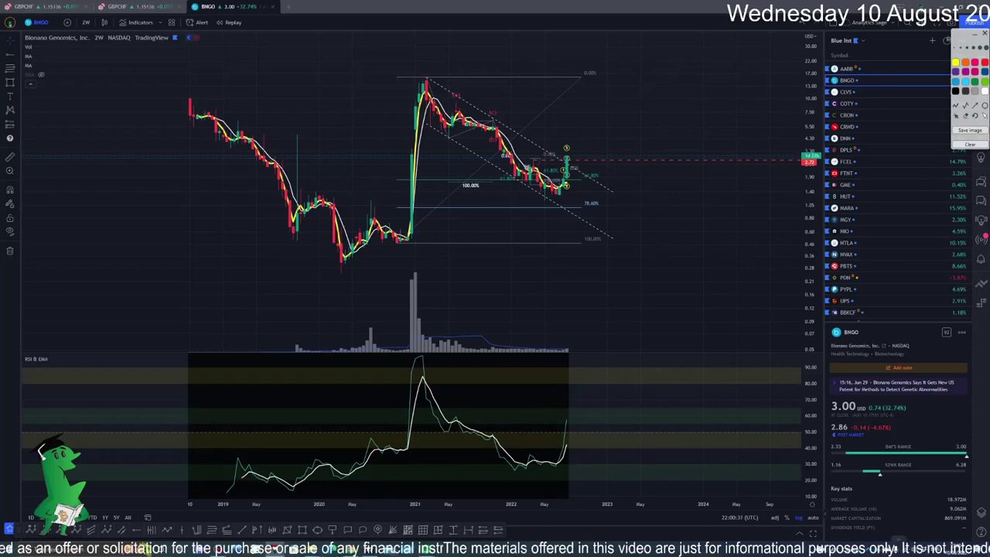